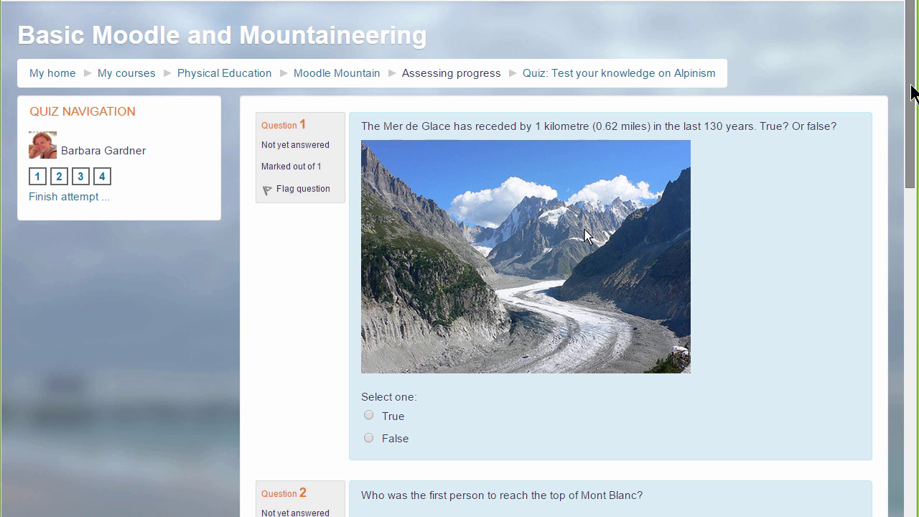
Look at the course's question bank, then return to the Basic French course page.
left_click_drag(911, 94, 904, 352)
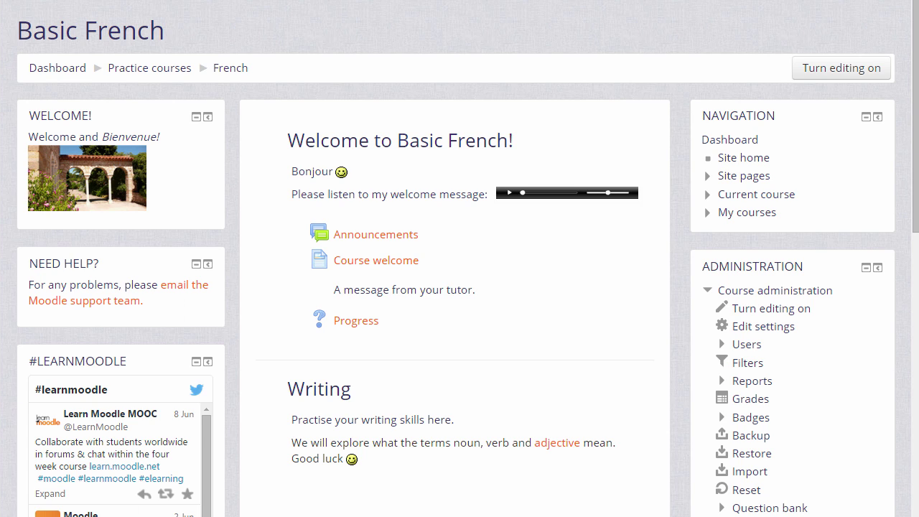
left_click_drag(915, 115, 875, 203)
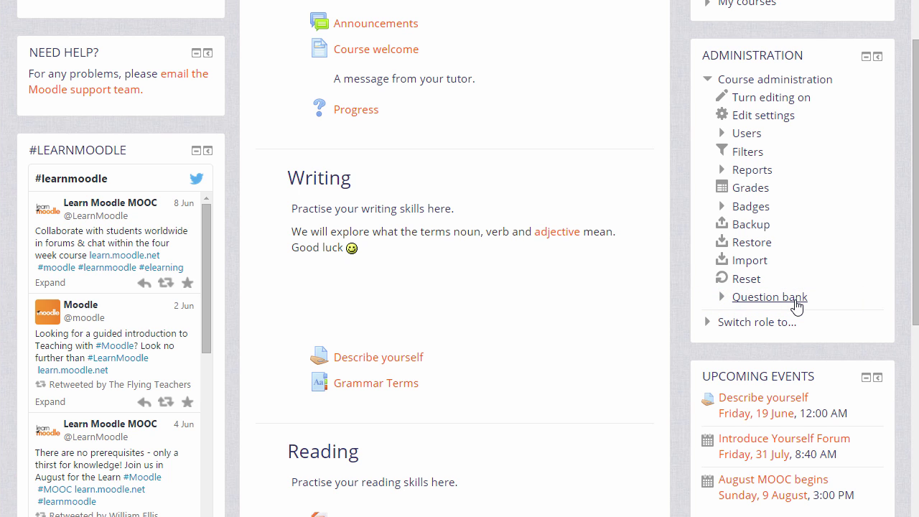
left_click(769, 296)
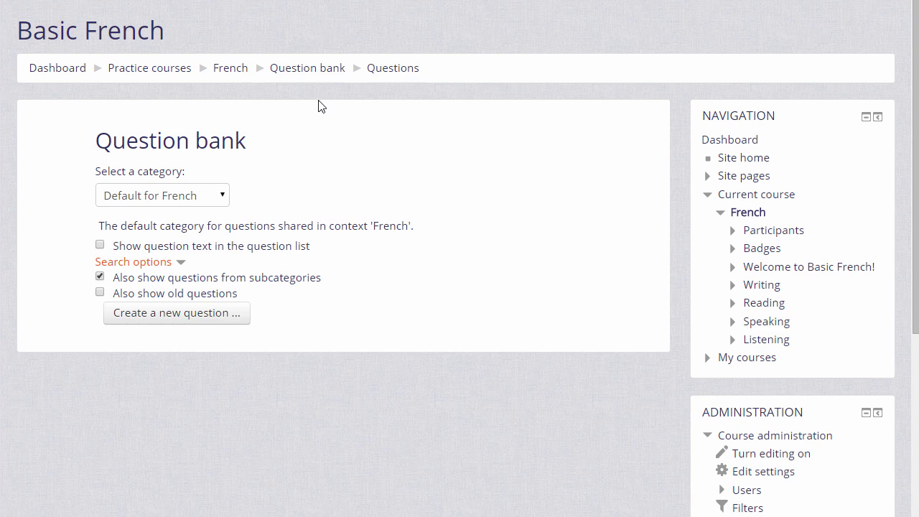
left_click(237, 68)
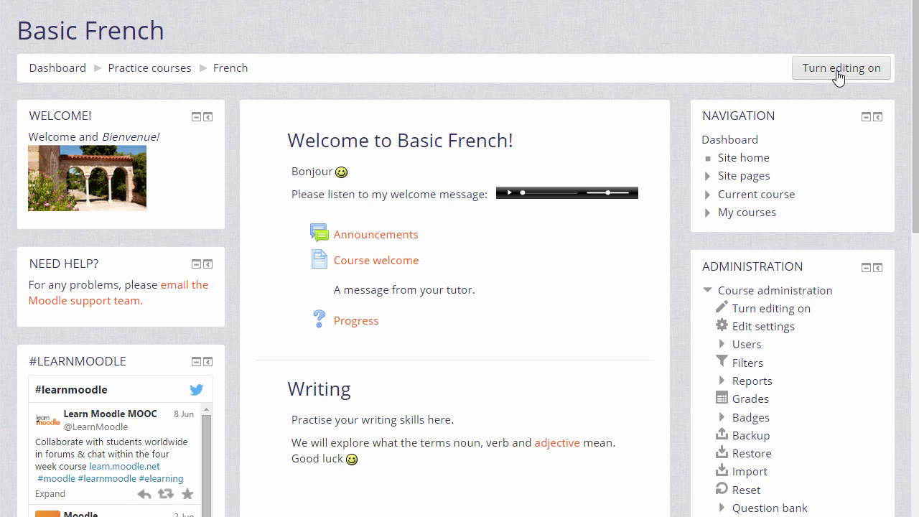
Turn editing on and add a Quiz activity to the first section.
left_click(838, 77)
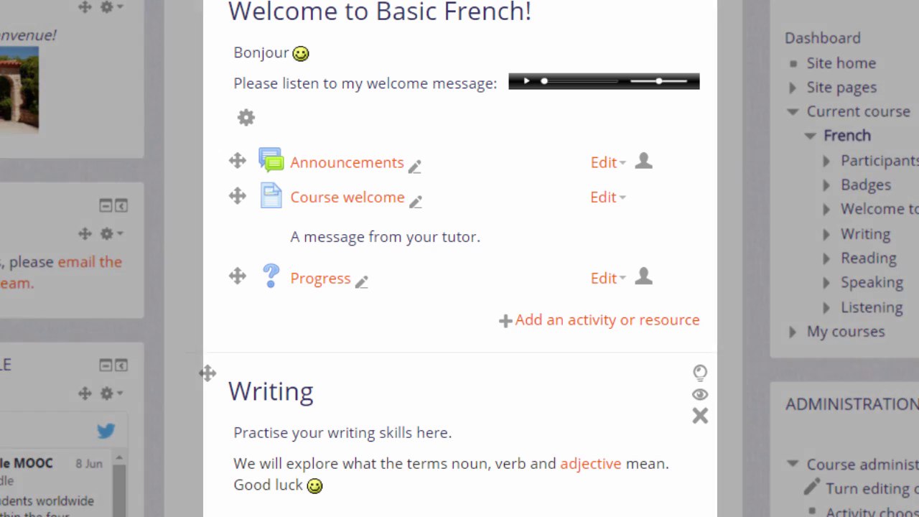
left_click(599, 320)
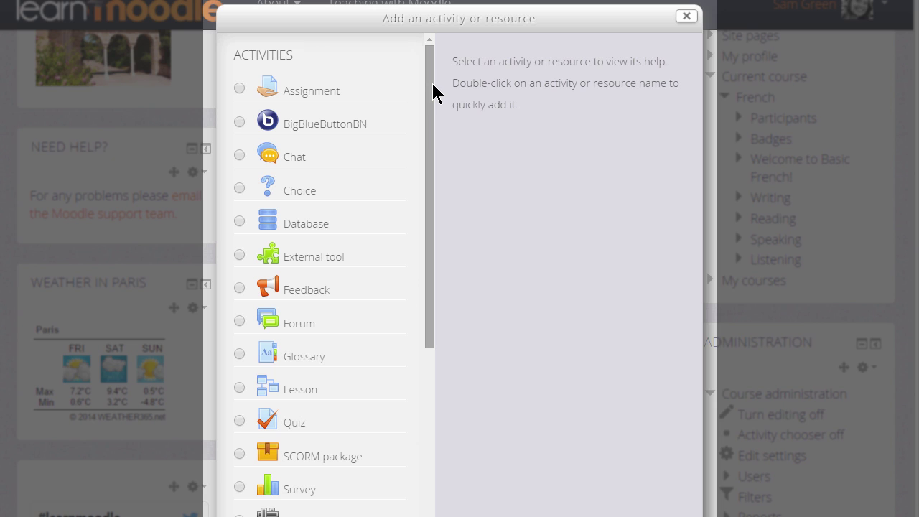
left_click_drag(429, 86, 431, 214)
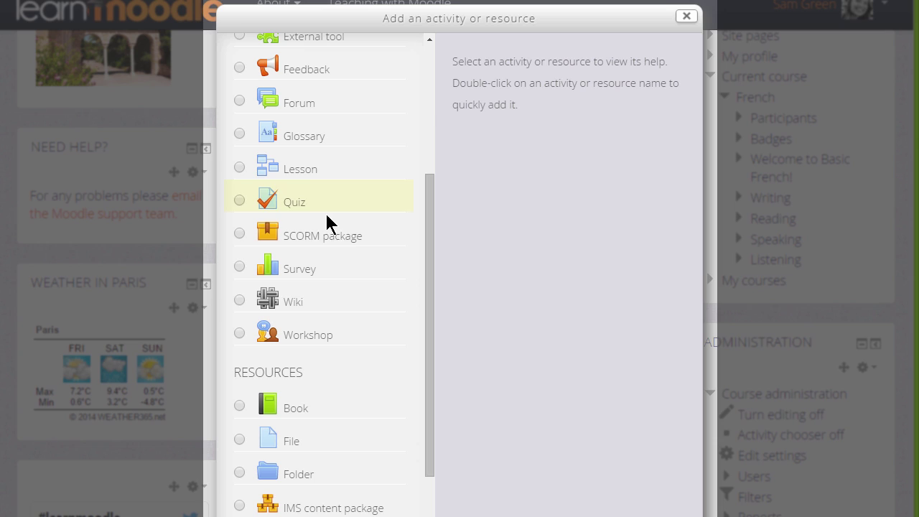
left_click(240, 203)
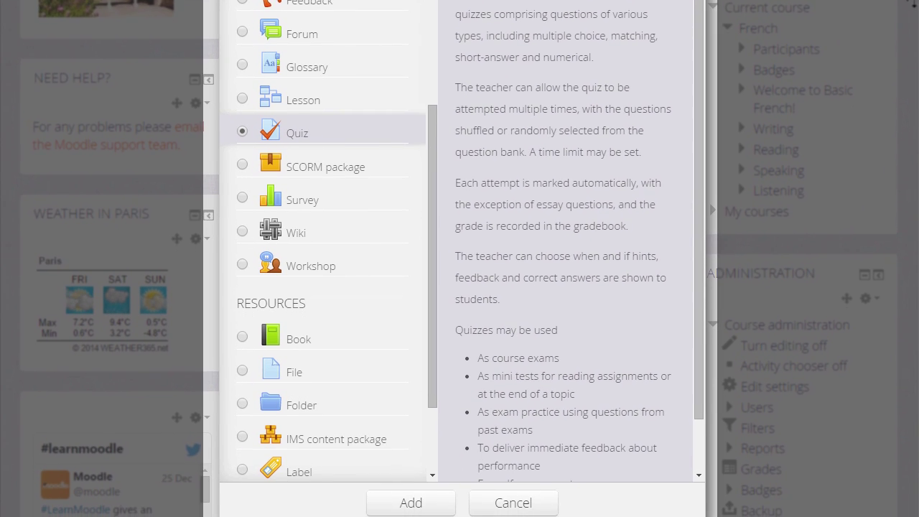
left_click(406, 491)
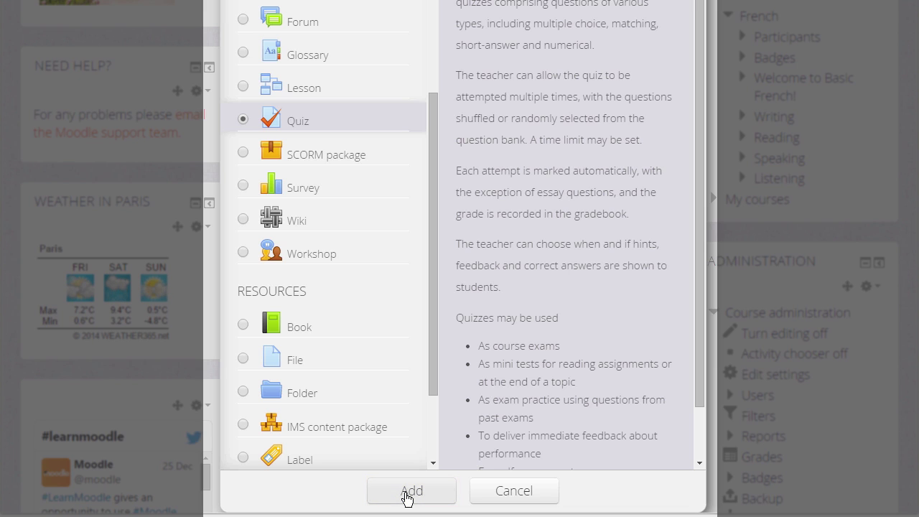
left_click(245, 120)
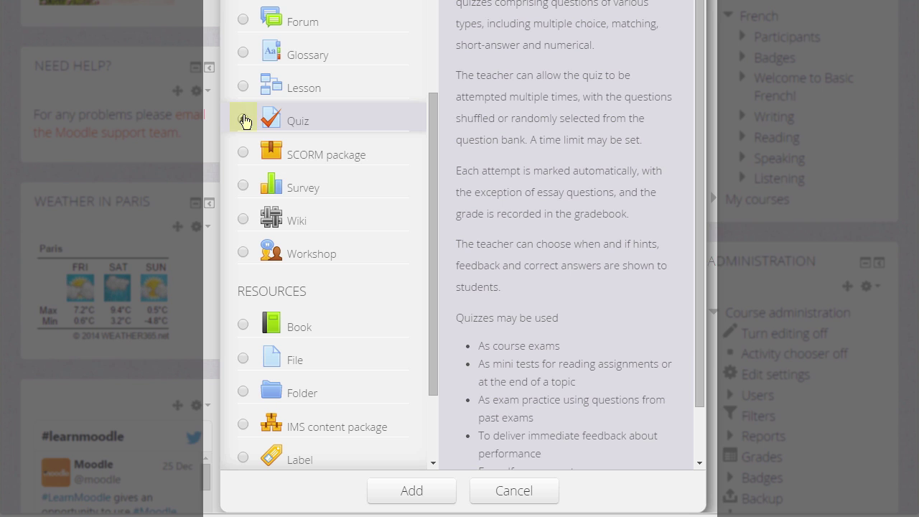
left_click(245, 120)
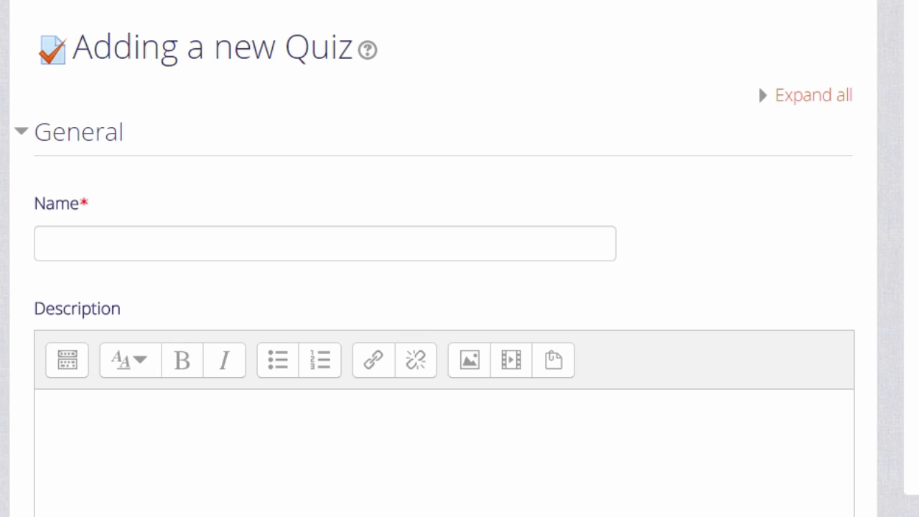
Name the quiz 'Prior knowledge quiz' and describe it as finding out knowledge of French-speaking countries.
left_click(398, 242)
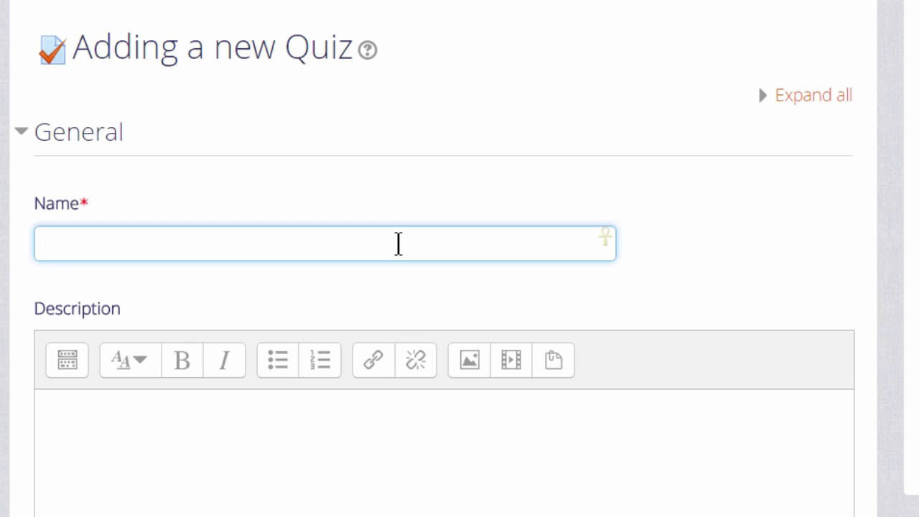
type("Prior knowledge qui")
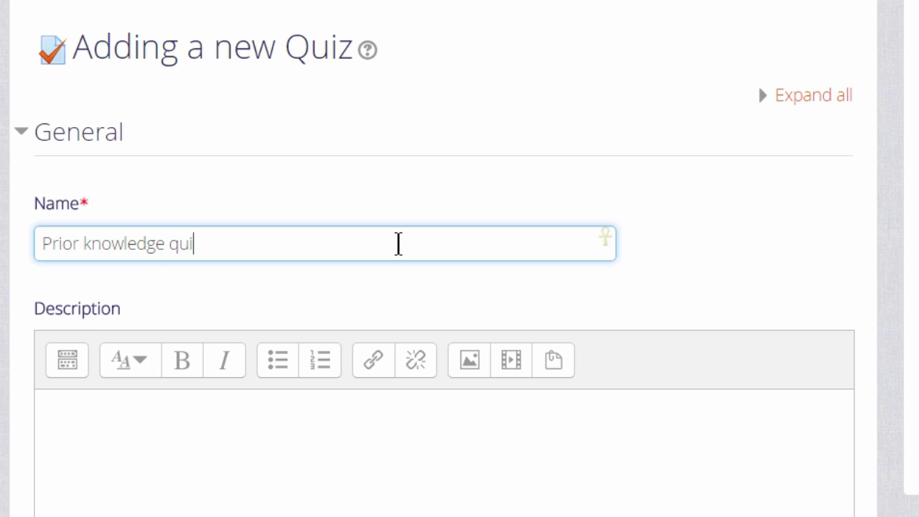
type("z")
key("Tab")
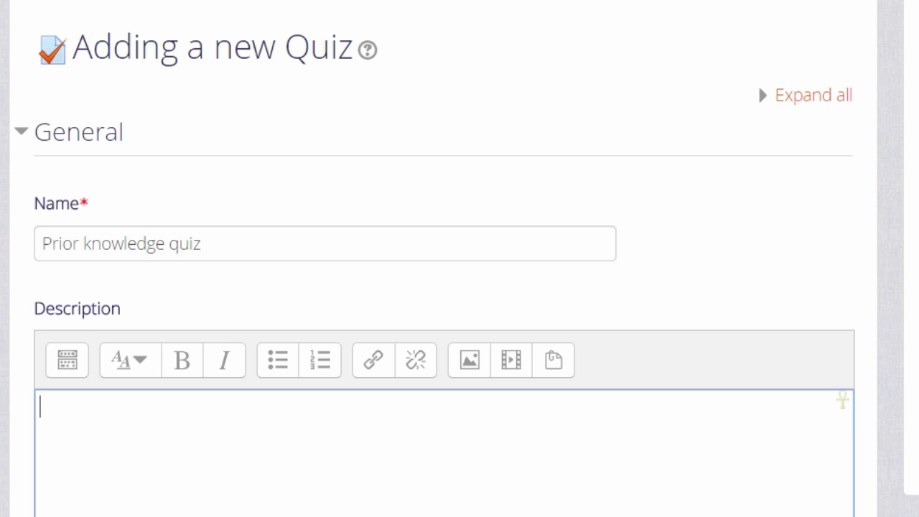
type("A quiz to find out how")
scroll(361, 506, "down", 2)
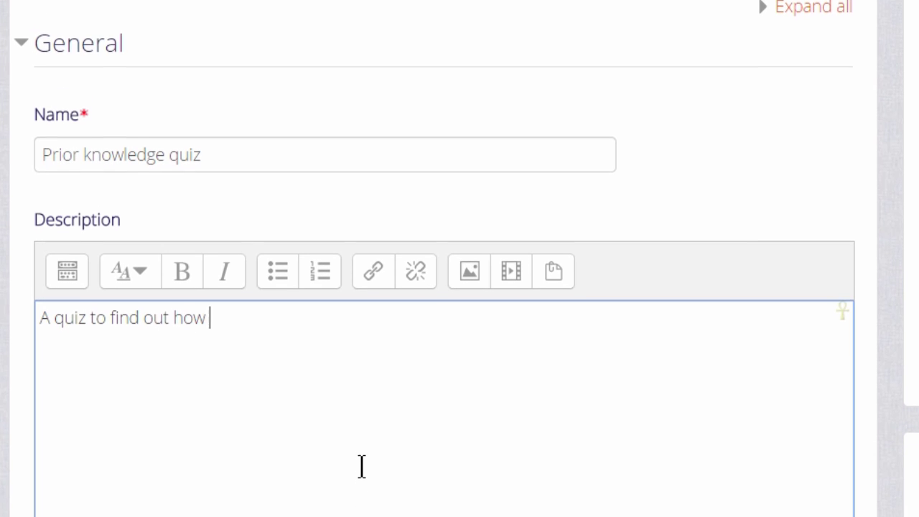
type("much you already know about French-speaking countries")
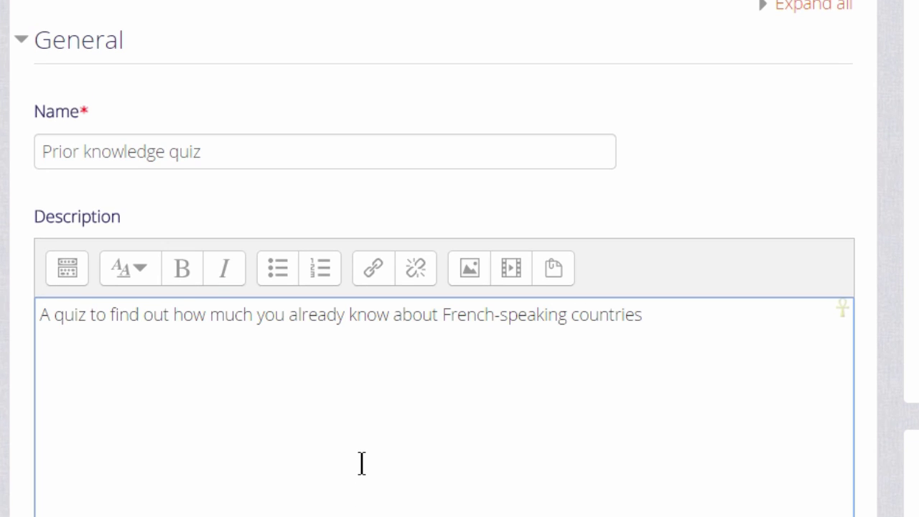
type(".")
scroll(361, 462, "down", 4)
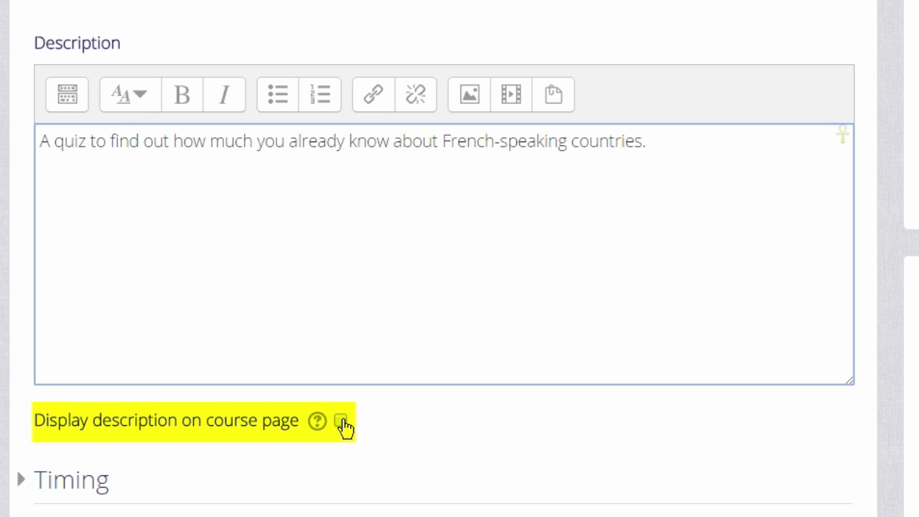
Save the Prior knowledge quiz settings with Save and display.
scroll(344, 427, "down", 4)
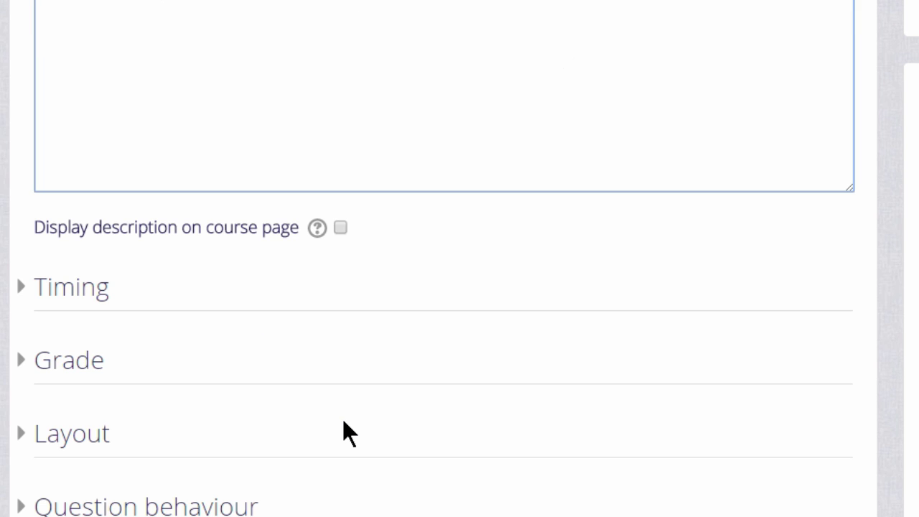
scroll(344, 418, "down", 8)
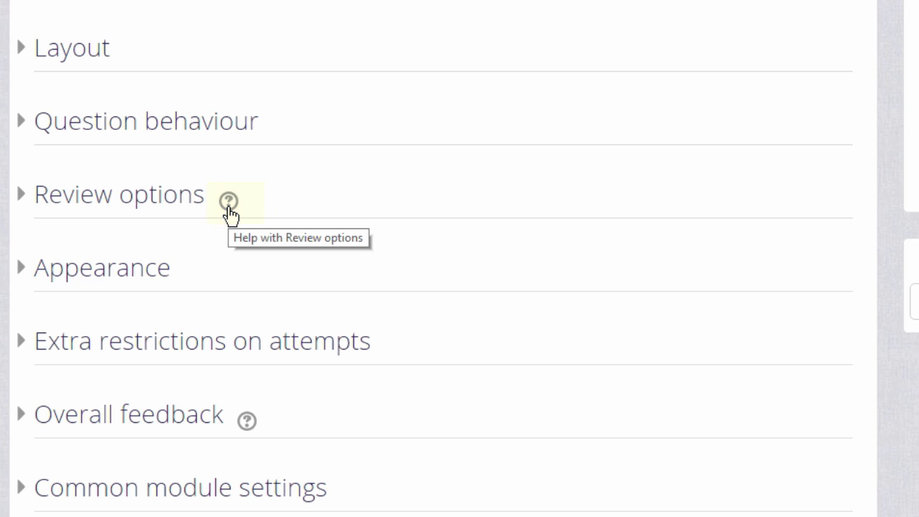
scroll(230, 212, "down", 3)
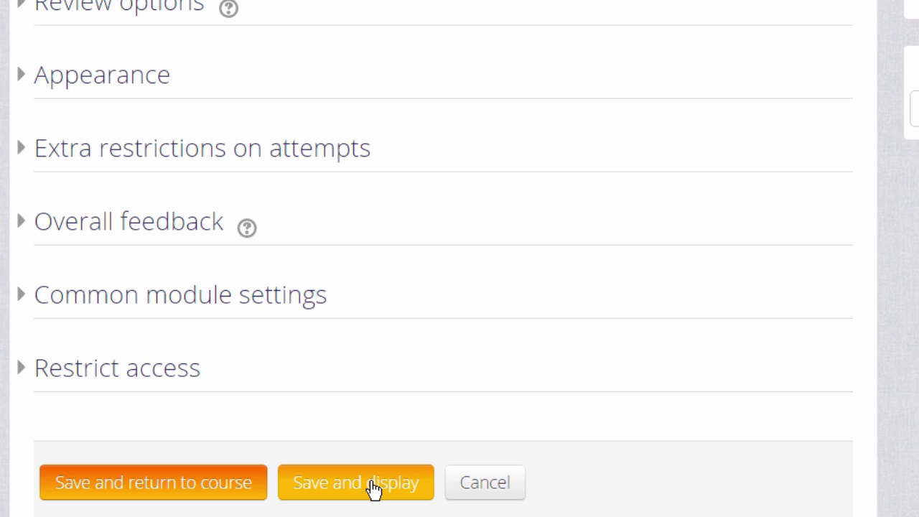
left_click(372, 488)
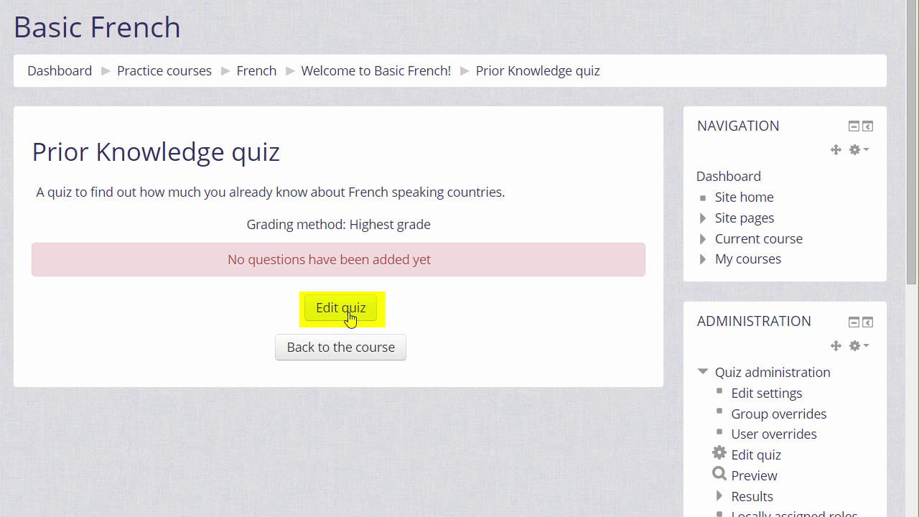
Open the quiz's editing page and expand its Add menu.
left_click(755, 455)
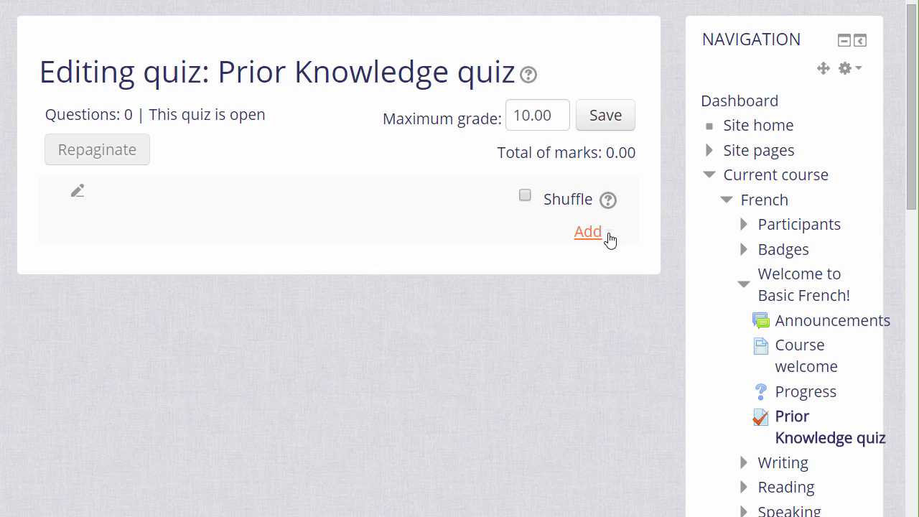
left_click(609, 239)
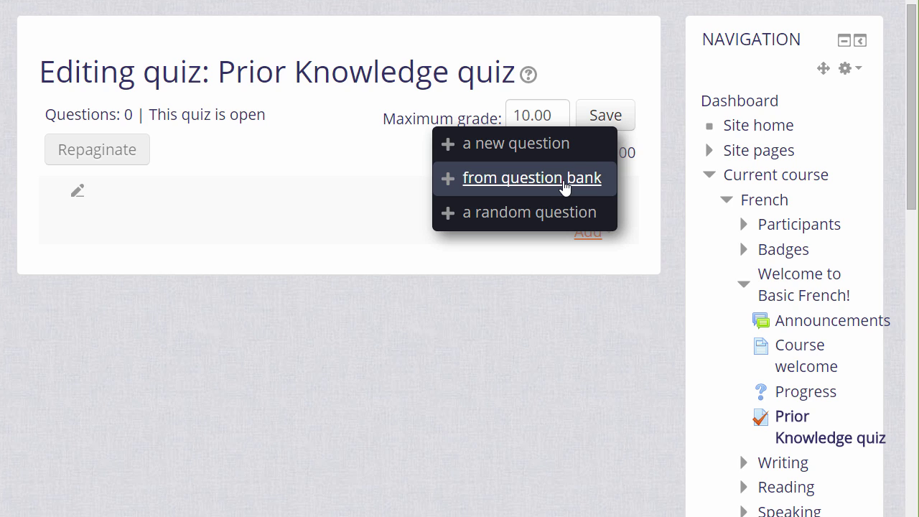
Create a new question, compare Calculated, Matching, Essay and Description types, then pick Multiple choice.
left_click(515, 144)
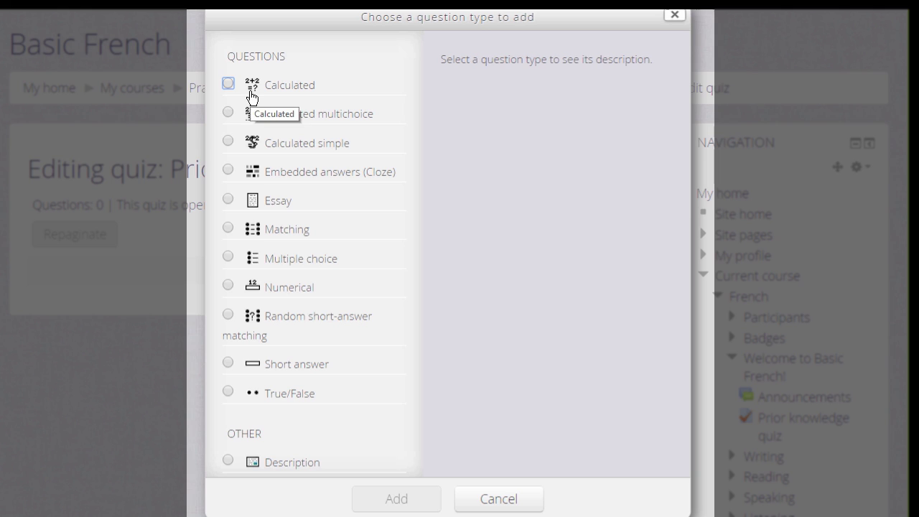
left_click(229, 84)
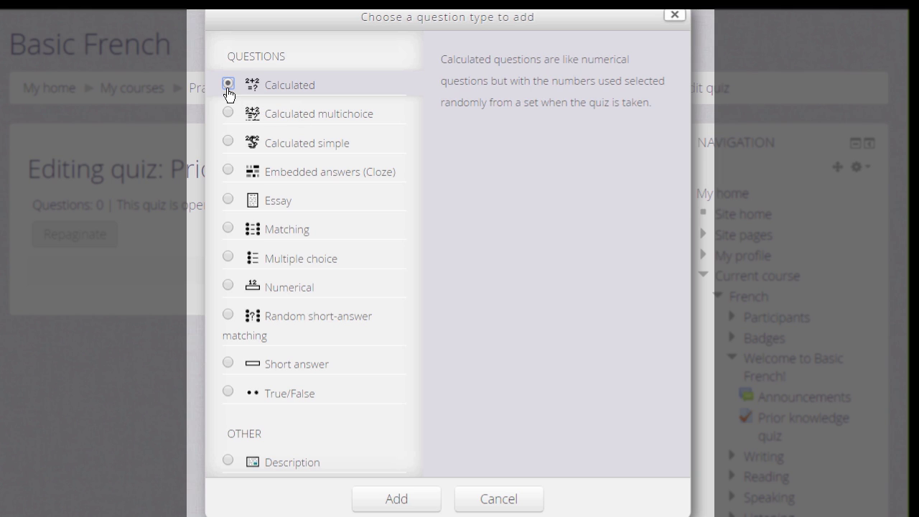
left_click(228, 228)
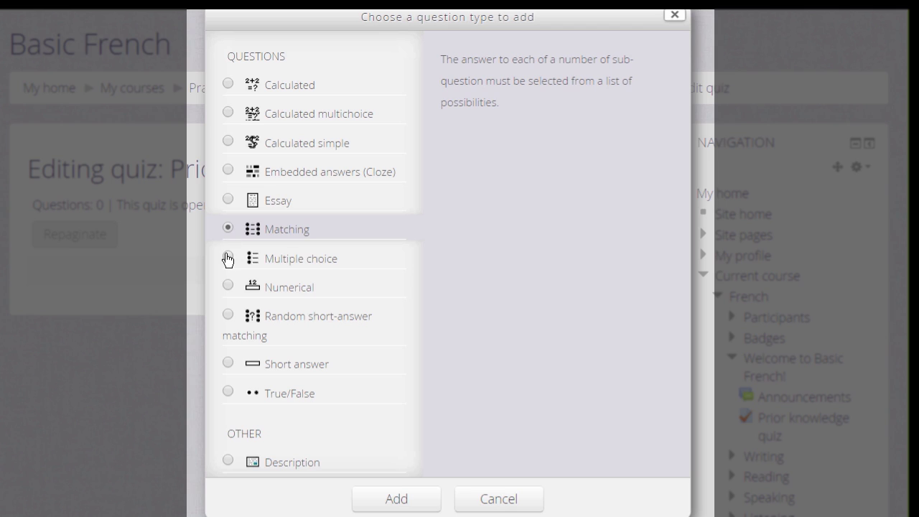
left_click(228, 258)
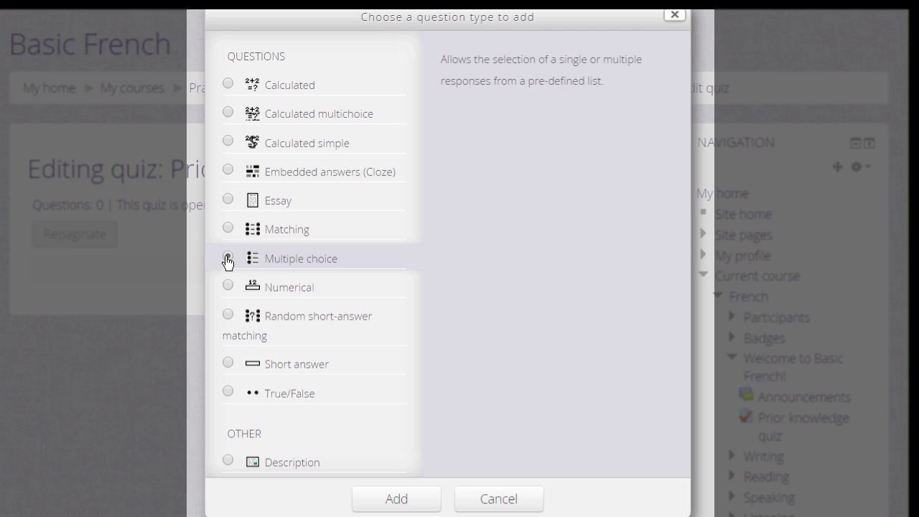
left_click(228, 201)
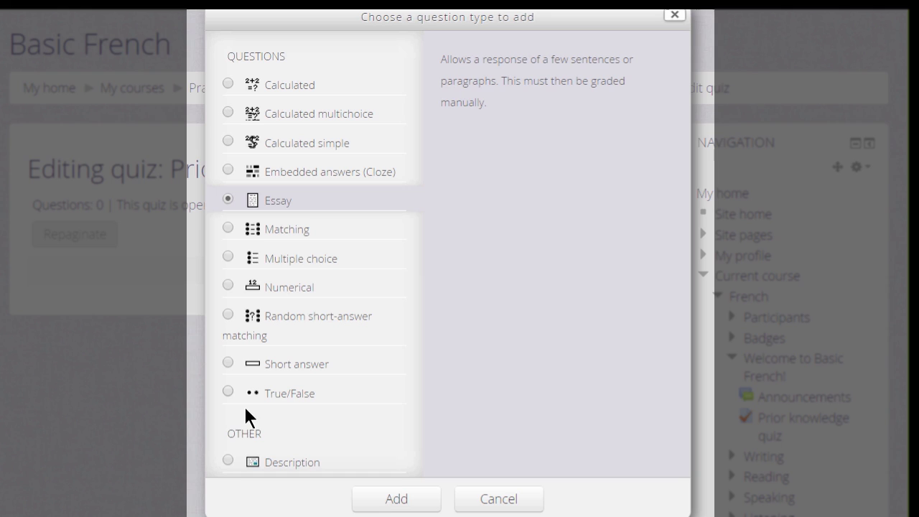
left_click(229, 461)
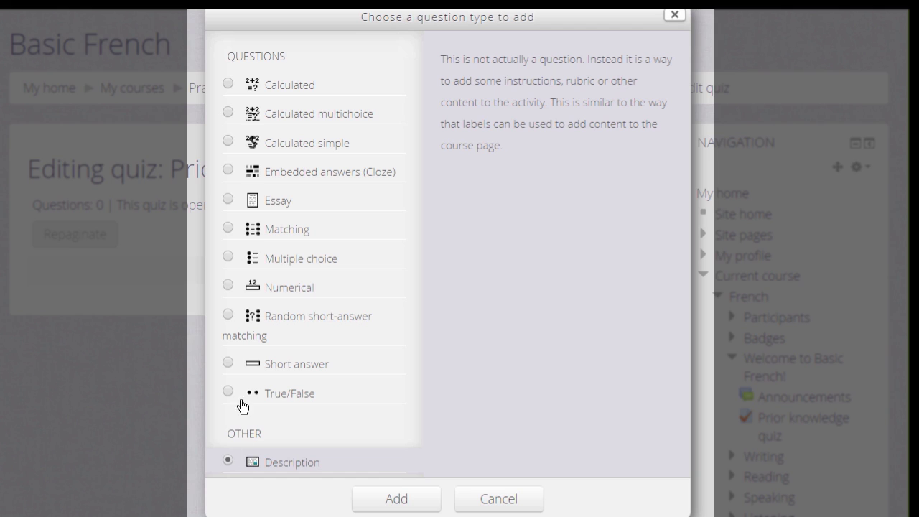
left_click(229, 258)
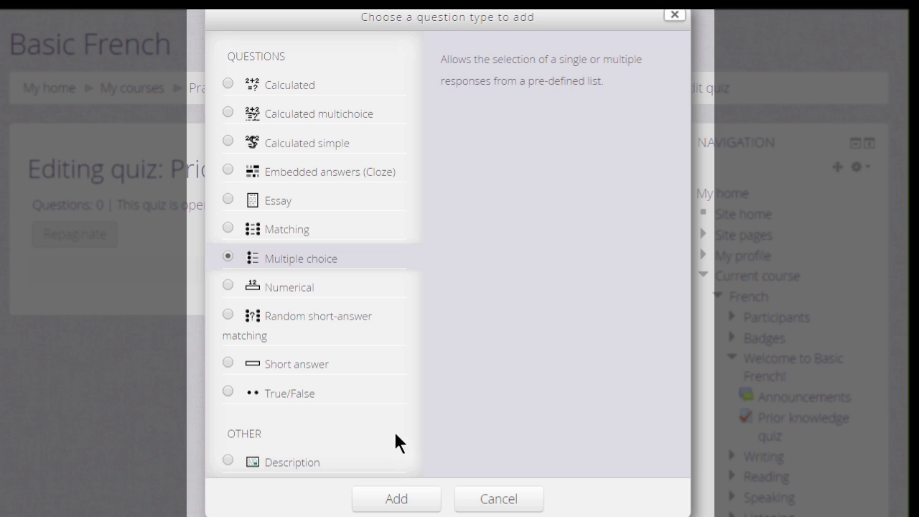
Create the multiple choice question and name it 'Official language'.
left_click(400, 498)
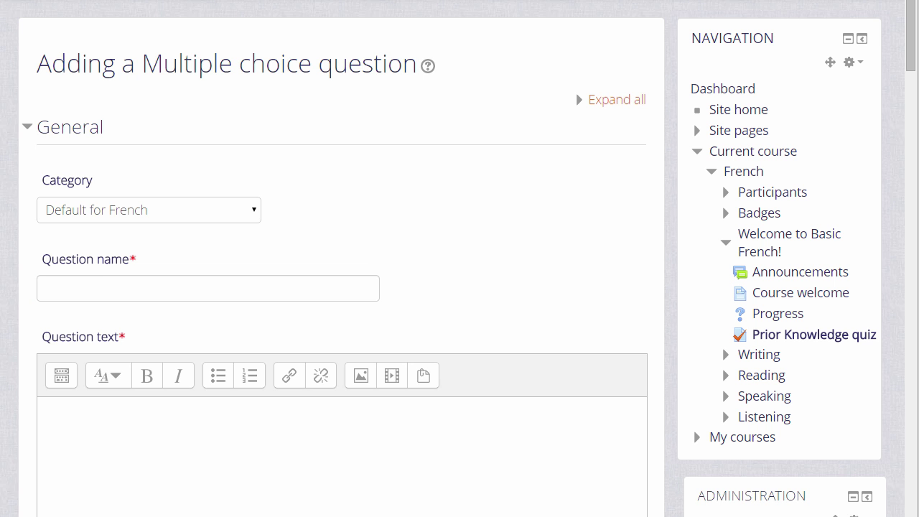
type("Official language")
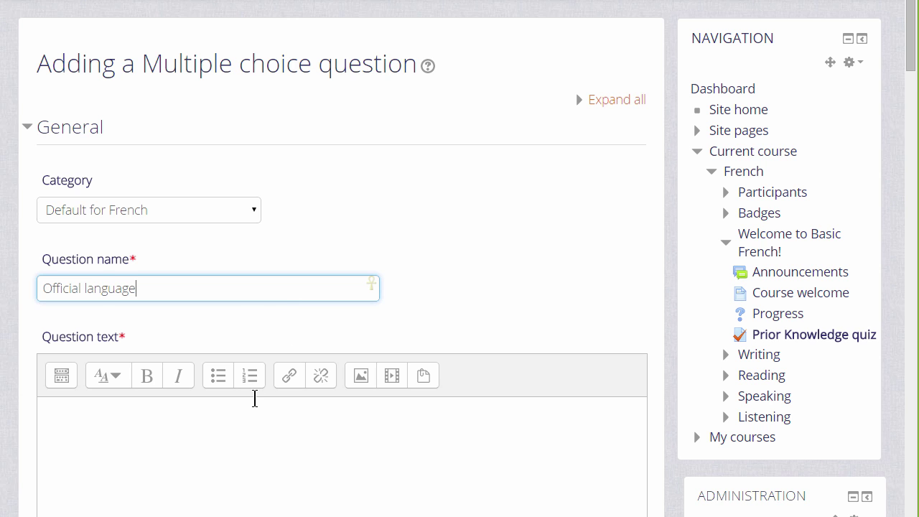
scroll(254, 399, "down", 3)
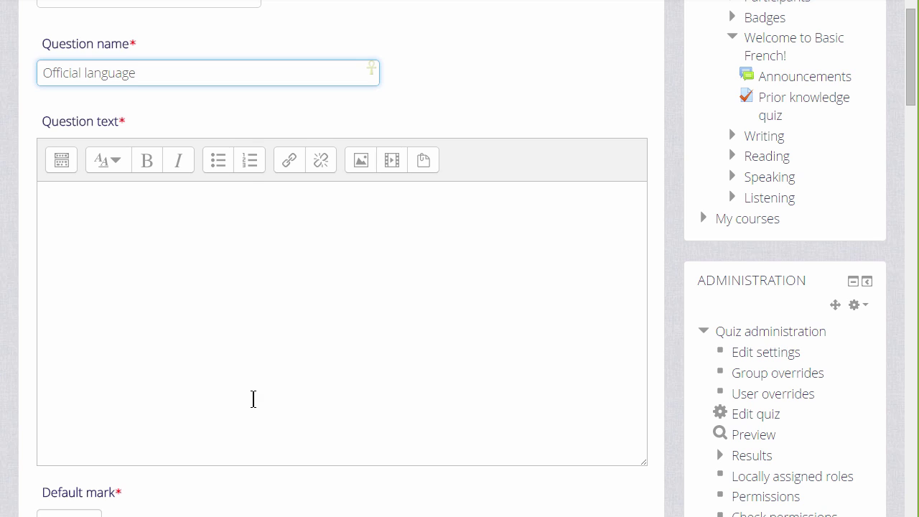
Enter the question text 'In which country is French an official language?'.
left_click(128, 252)
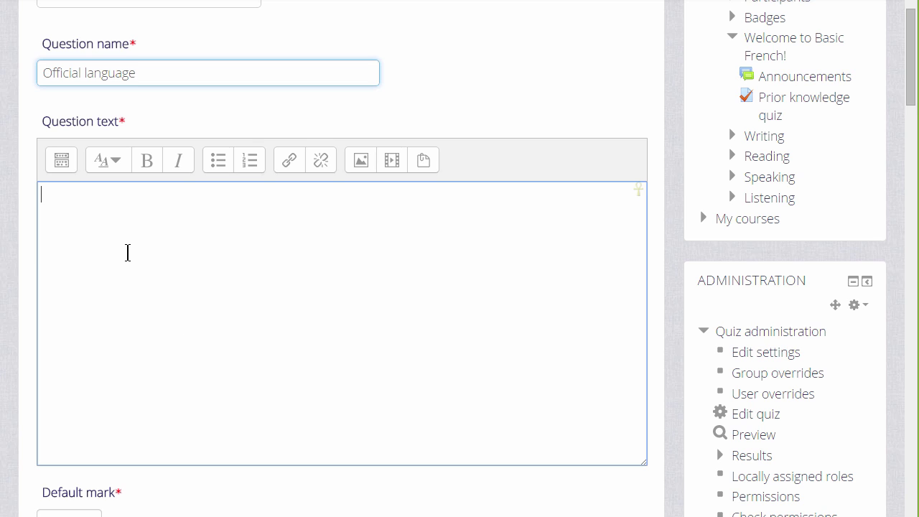
type("In which ")
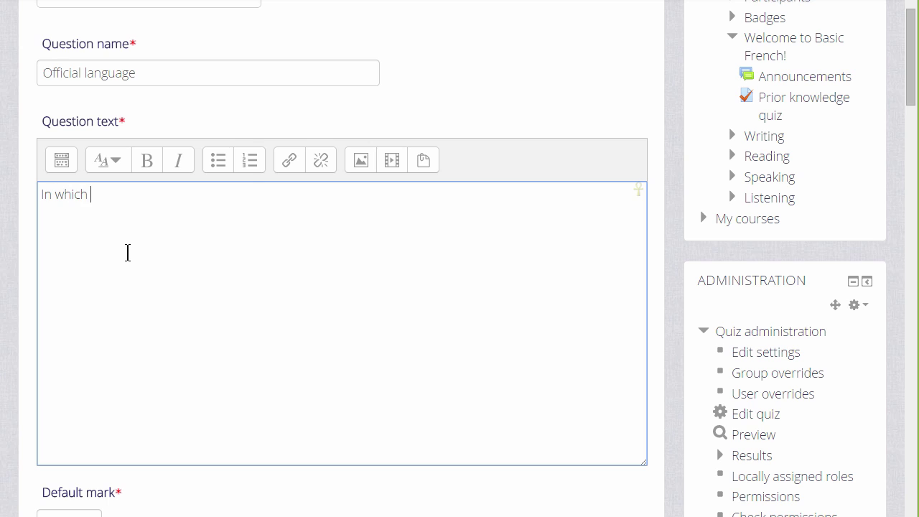
type("country is French an official language")
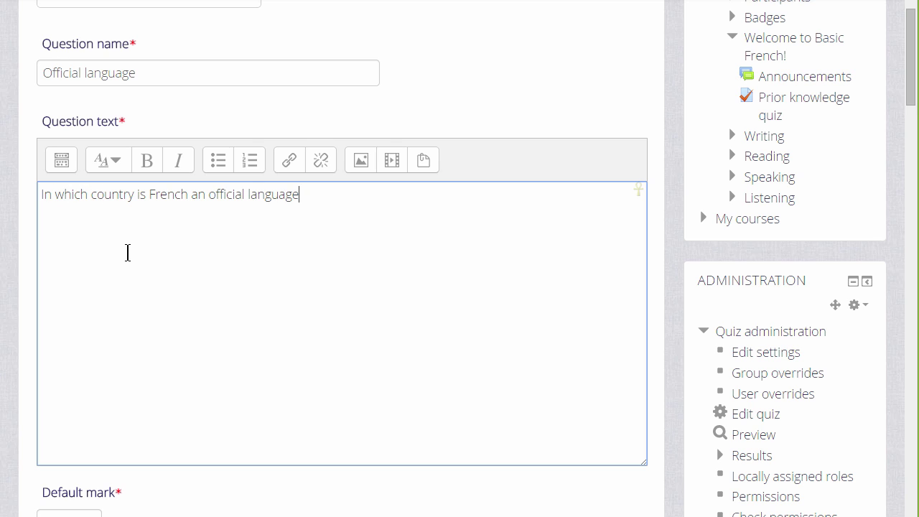
type("?")
scroll(125, 258, "down", 4)
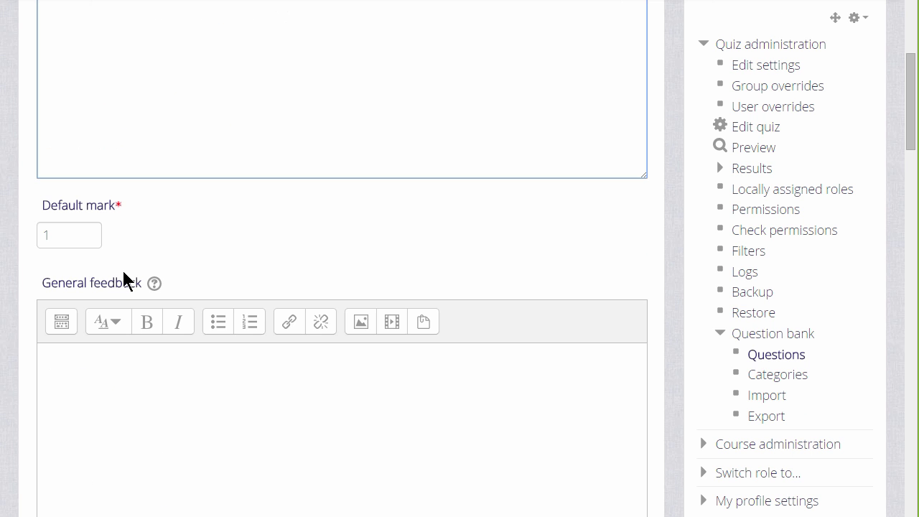
scroll(123, 273, "down", 4)
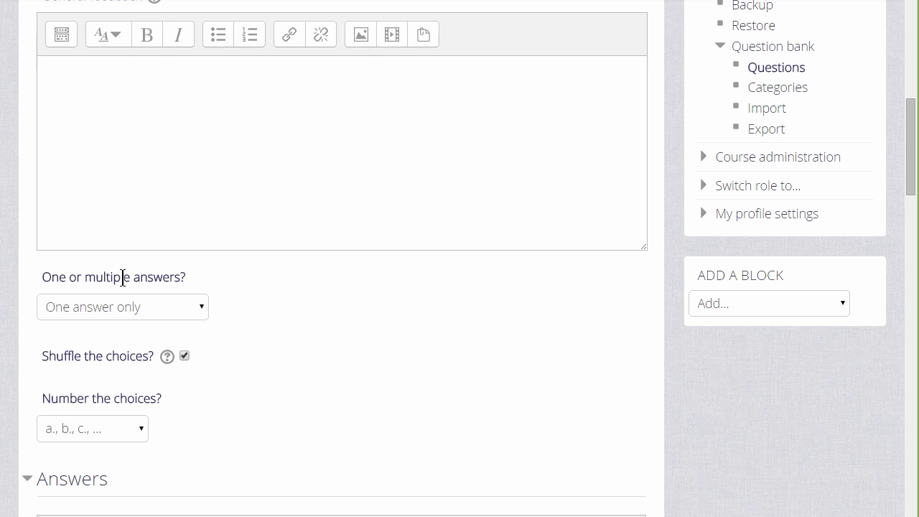
scroll(123, 279, "down", 2)
left_click(195, 175)
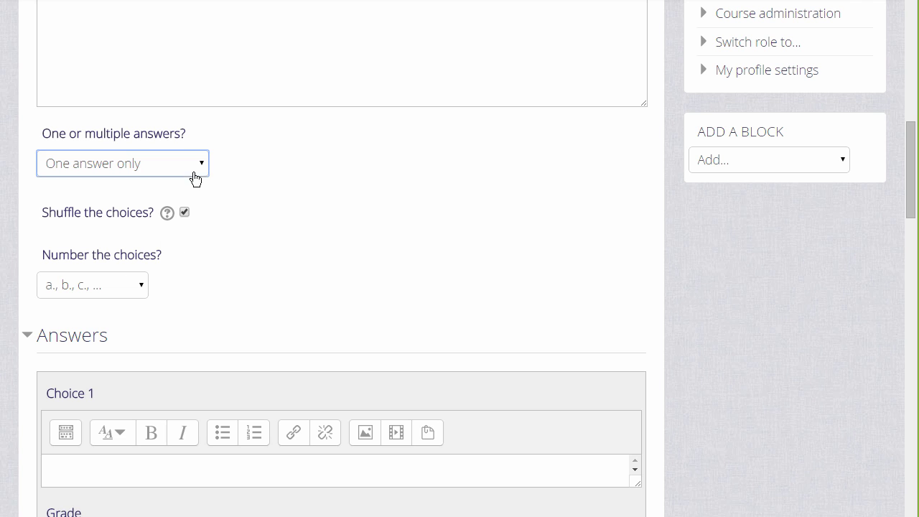
scroll(144, 287, "down", 3)
Enter Tunisia and Senegal as choices 1 and 2, grading Senegal 100%.
left_click(137, 261)
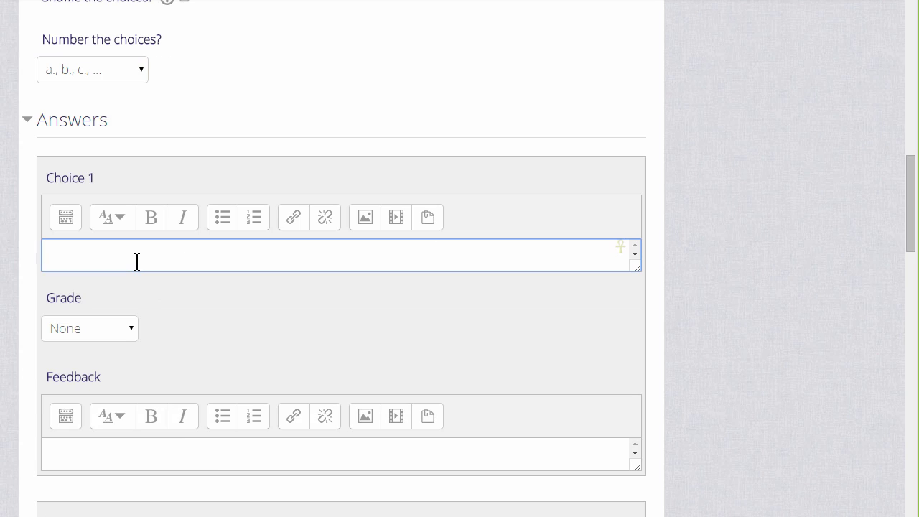
type("Tunisia")
scroll(164, 284, "down", 3)
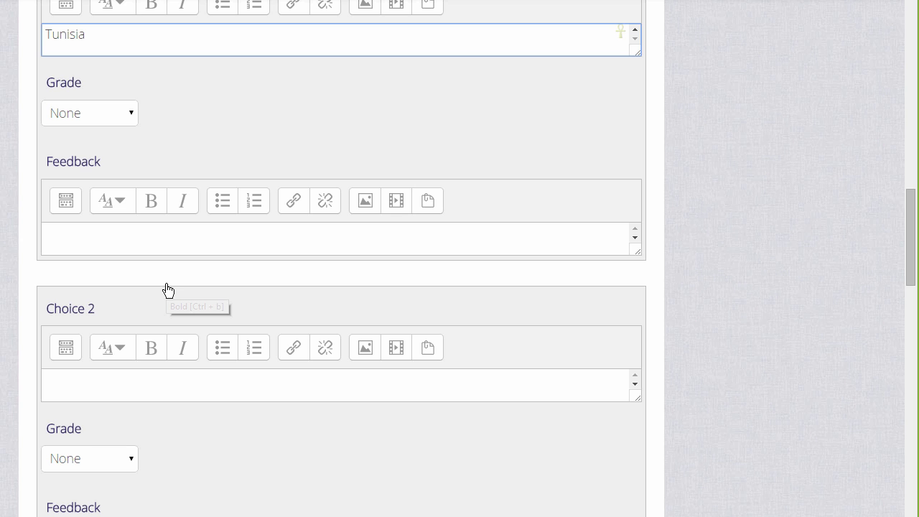
scroll(168, 290, "down", 1)
left_click(278, 313)
type("Se")
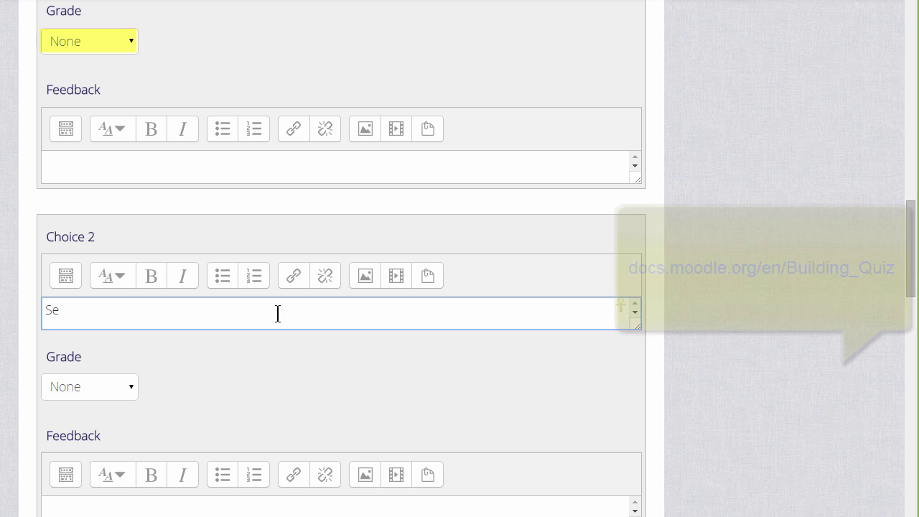
type("negal")
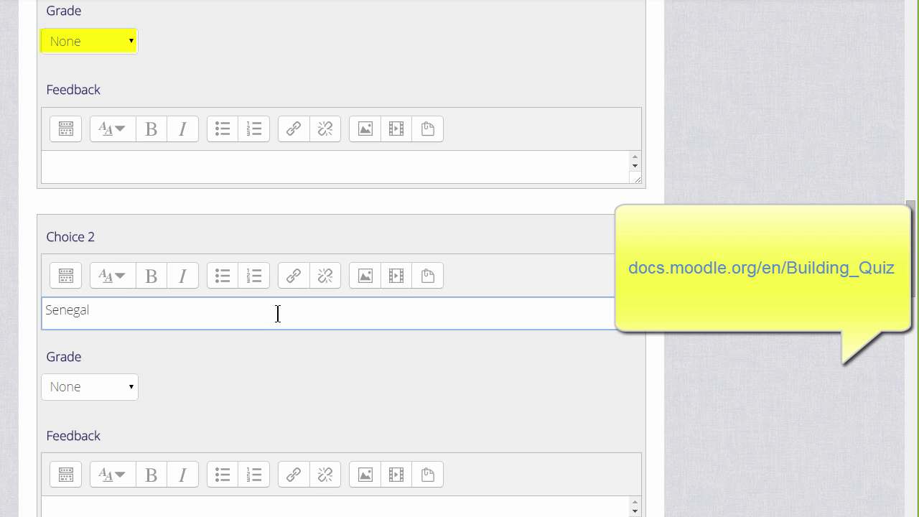
left_click(136, 391)
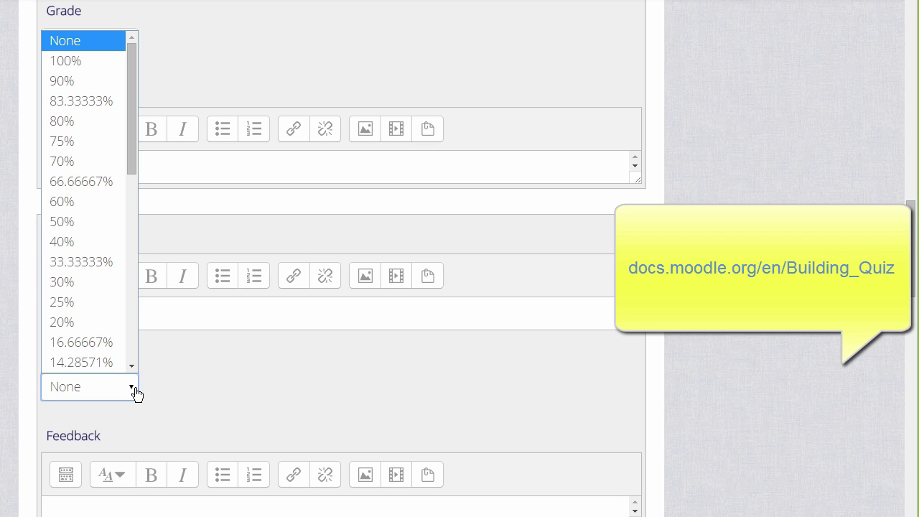
left_click(81, 63)
Enter Malta as the third answer choice.
scroll(198, 374, "down", 2)
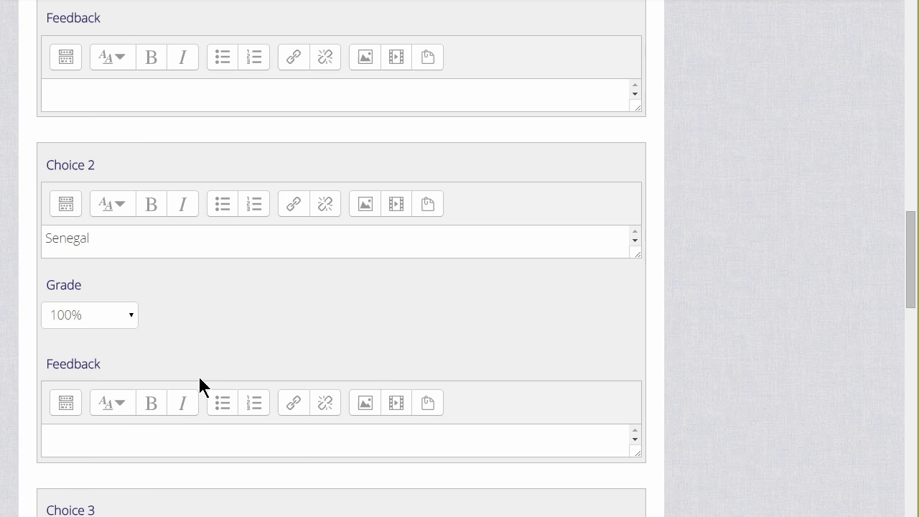
scroll(199, 379, "down", 2)
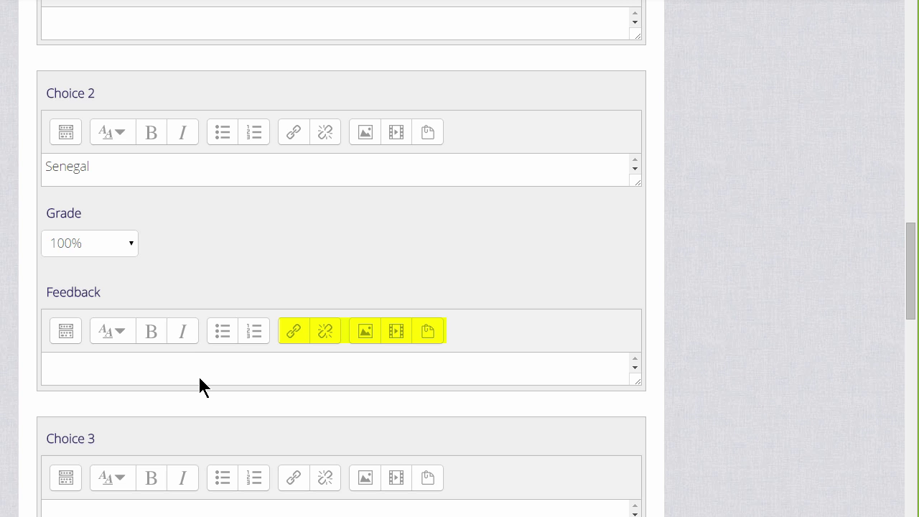
scroll(199, 377, "down", 4)
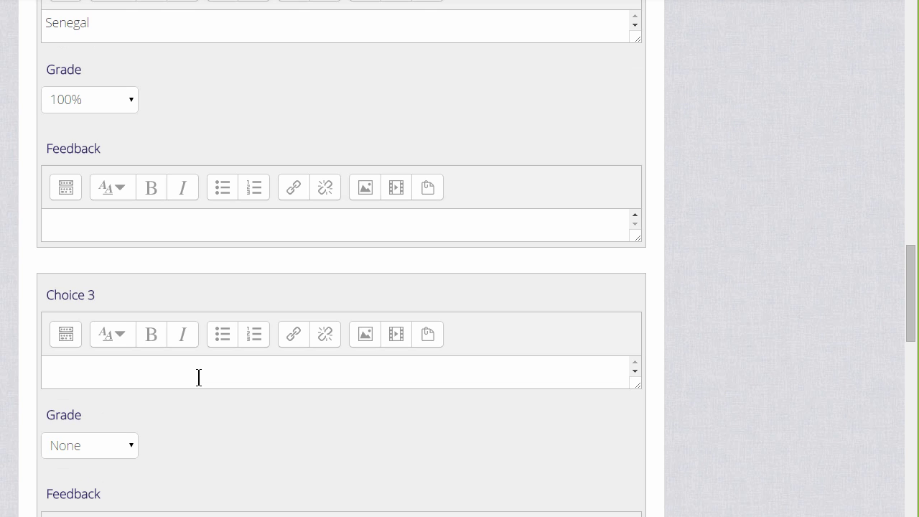
left_click(199, 377)
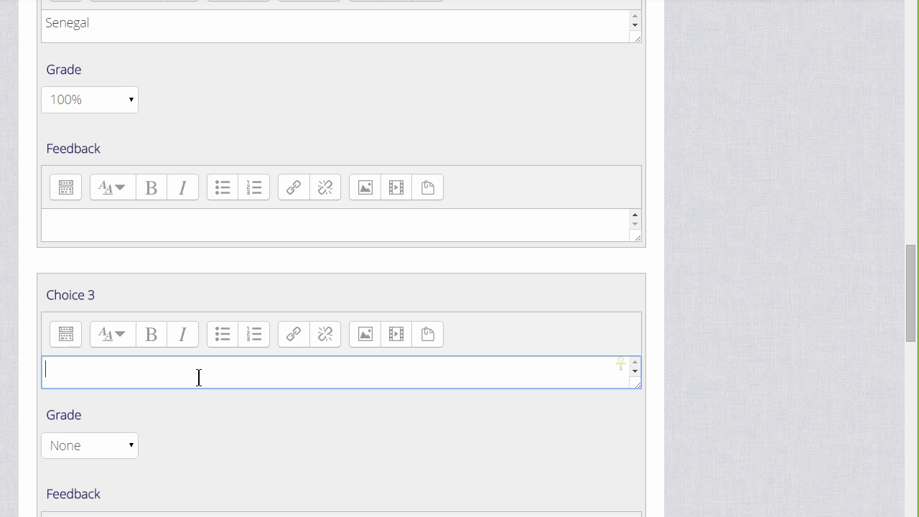
type("Malta")
scroll(199, 377, "down", 10)
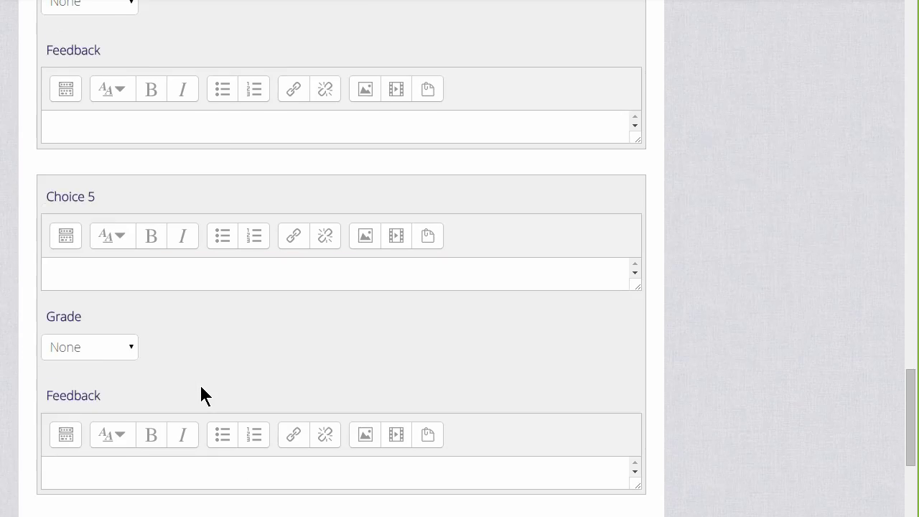
scroll(199, 382, "down", 5)
scroll(199, 399, "down", 1)
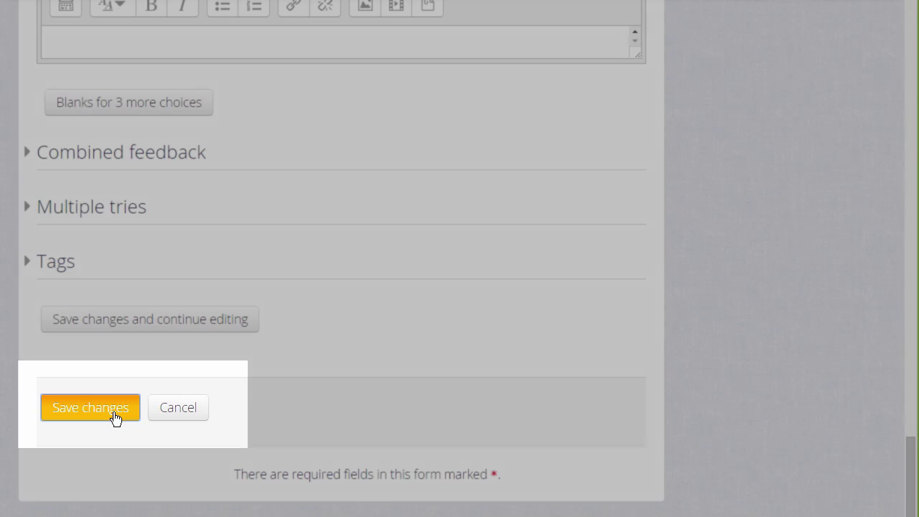
Save the Official language question and bring up the Add options on the quiz editing page.
left_click(154, 492)
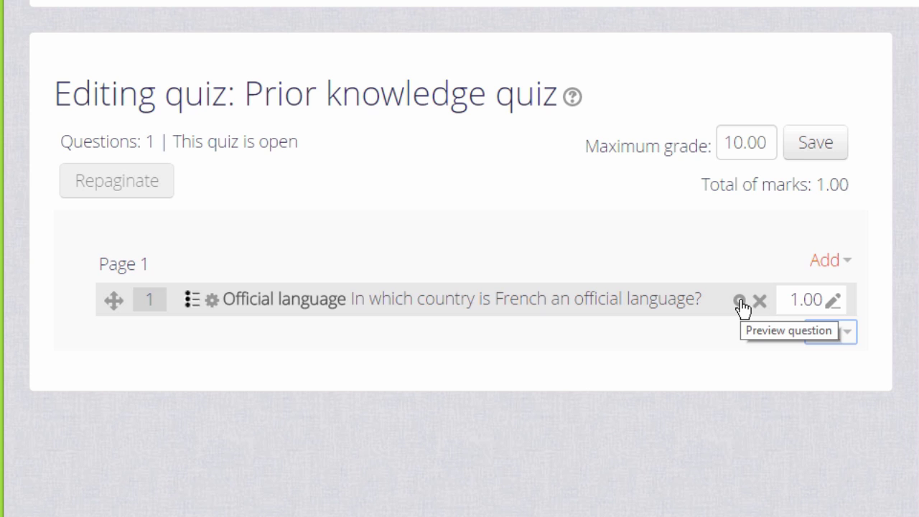
left_click(740, 302)
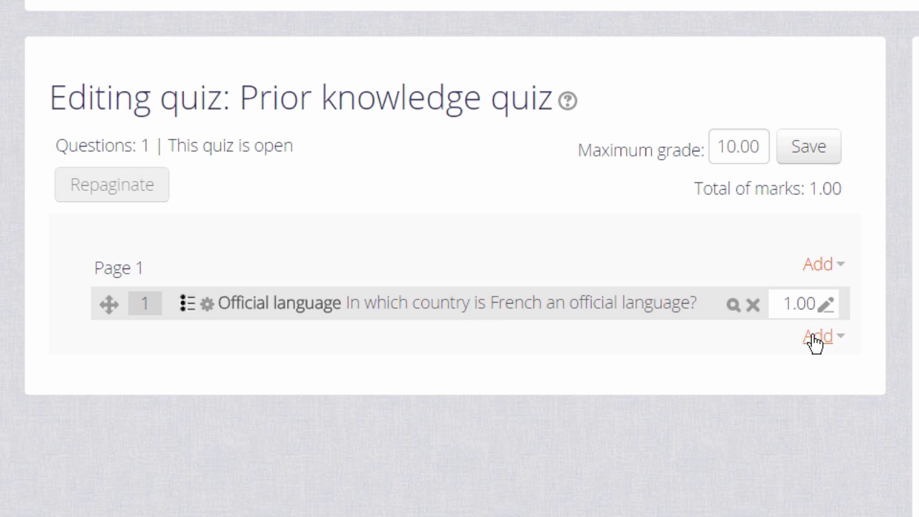
left_click(840, 342)
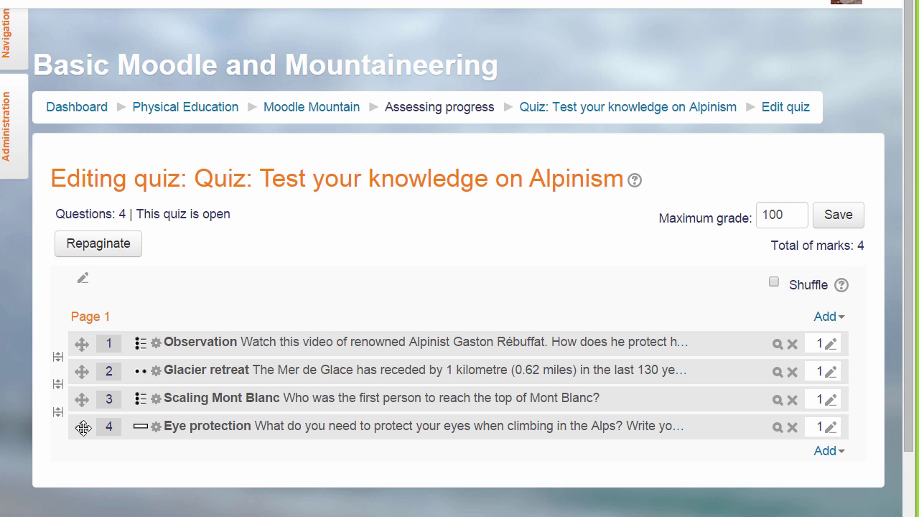
Move Eye protection to question 2 and insert a page break after it.
left_click_drag(83, 427, 82, 374)
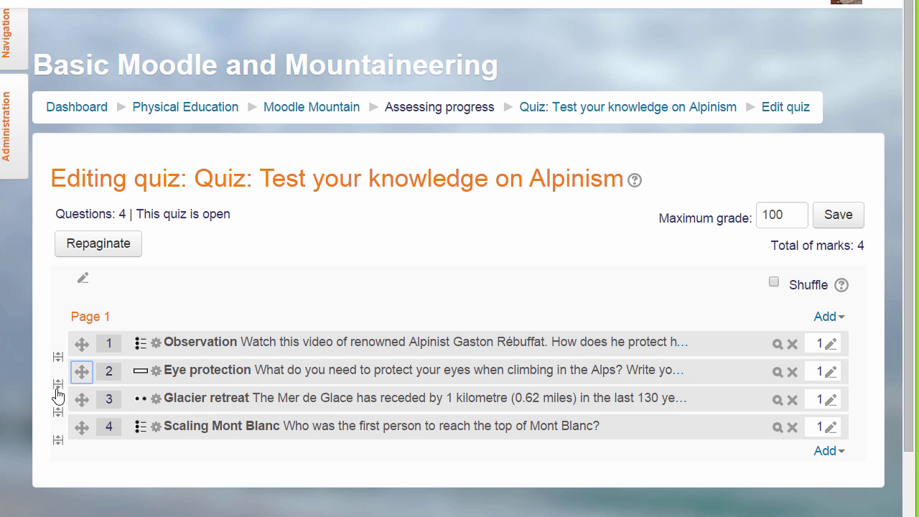
left_click(58, 384)
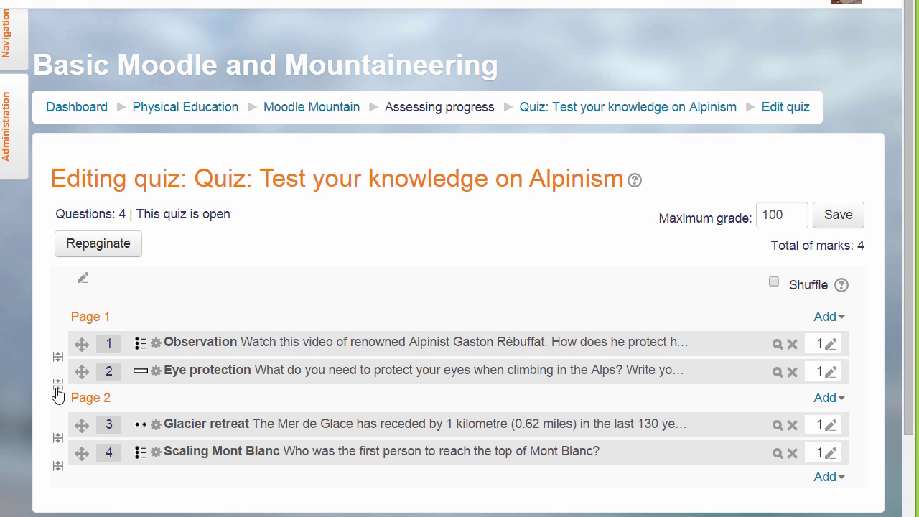